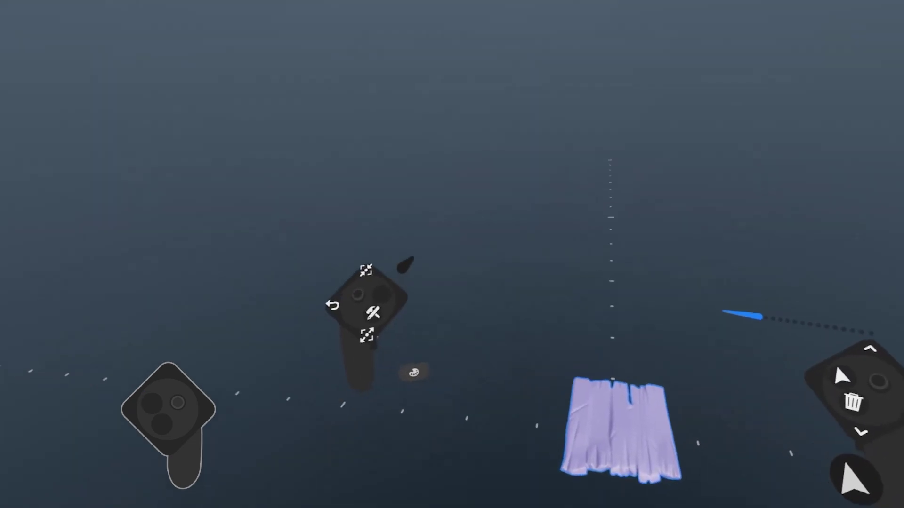
# Create a new layer separate from the wooden plank seat, and make the seat the active layer for the Clay tool
pyautogui.click(473, 256)
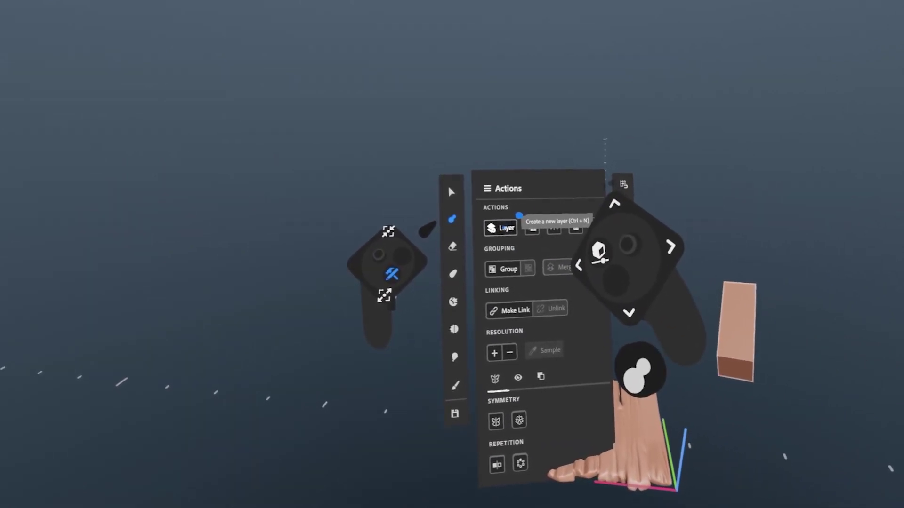
pyautogui.click(506, 228)
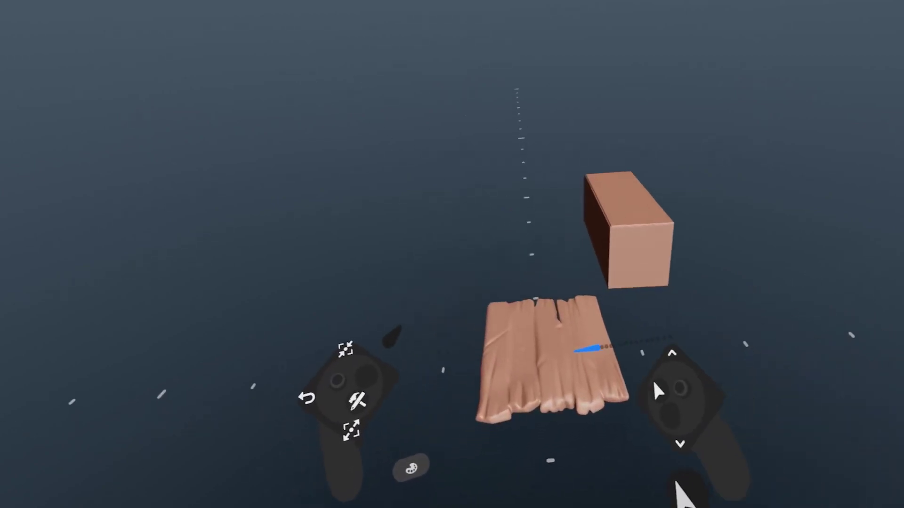
pyautogui.click(572, 369)
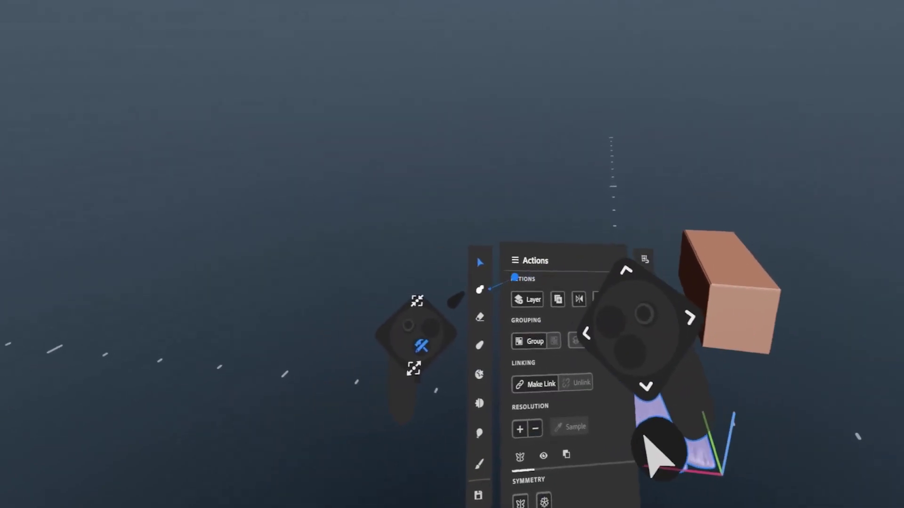
pyautogui.click(481, 290)
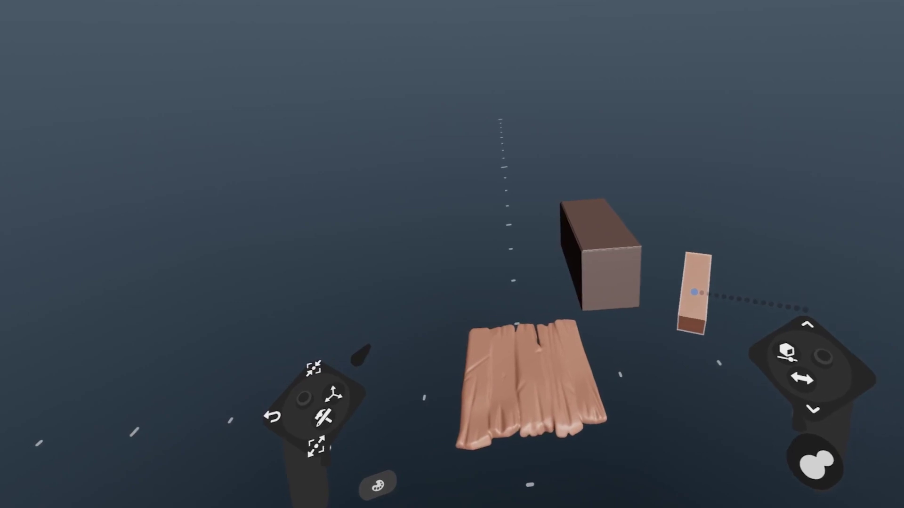
# Clear the layer selection, return to the Clay tool and toggle mirror symmetry for its block shape
pyautogui.click(488, 308)
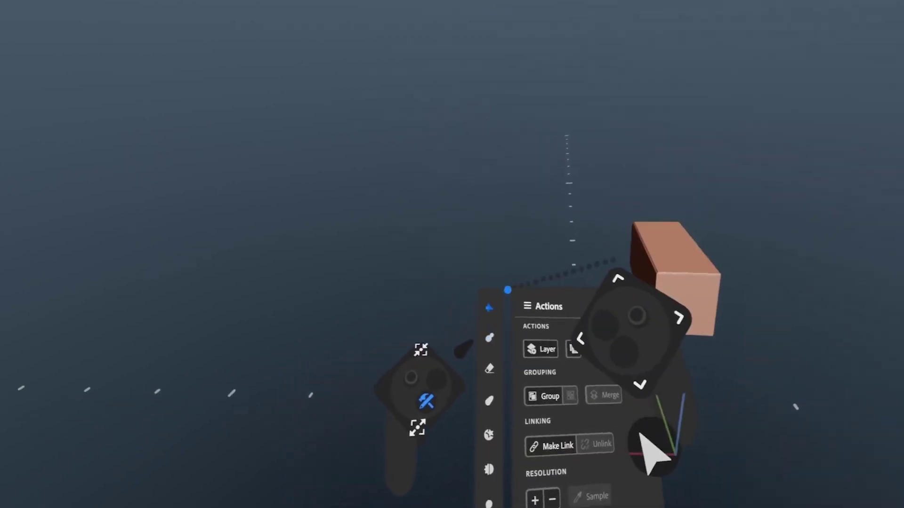
pyautogui.click(713, 298)
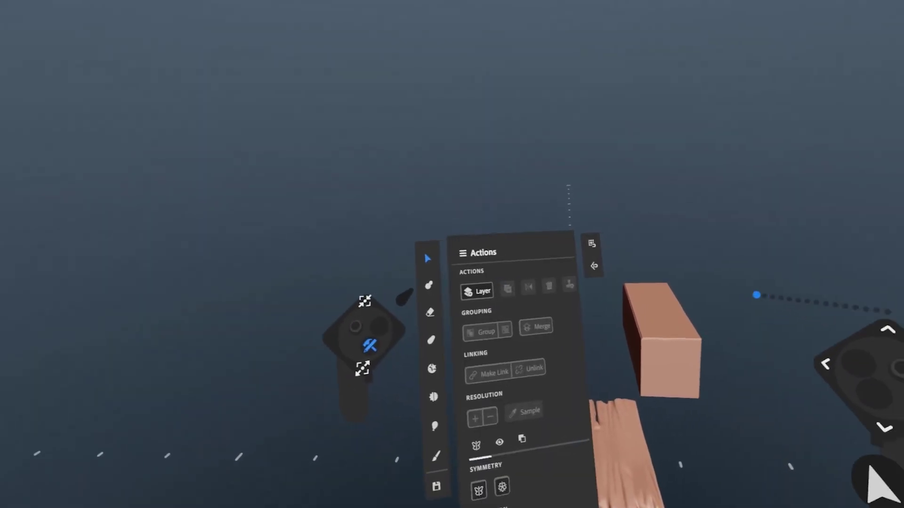
pyautogui.click(549, 240)
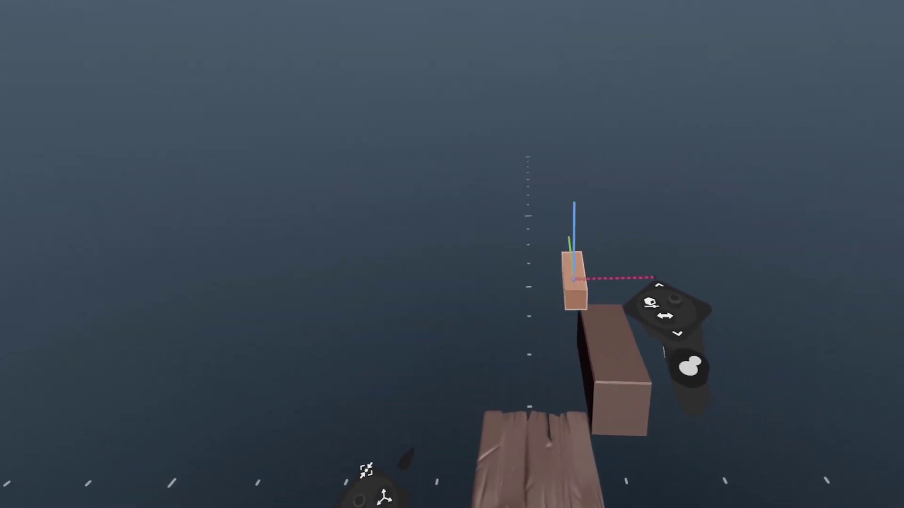
pyautogui.click(554, 371)
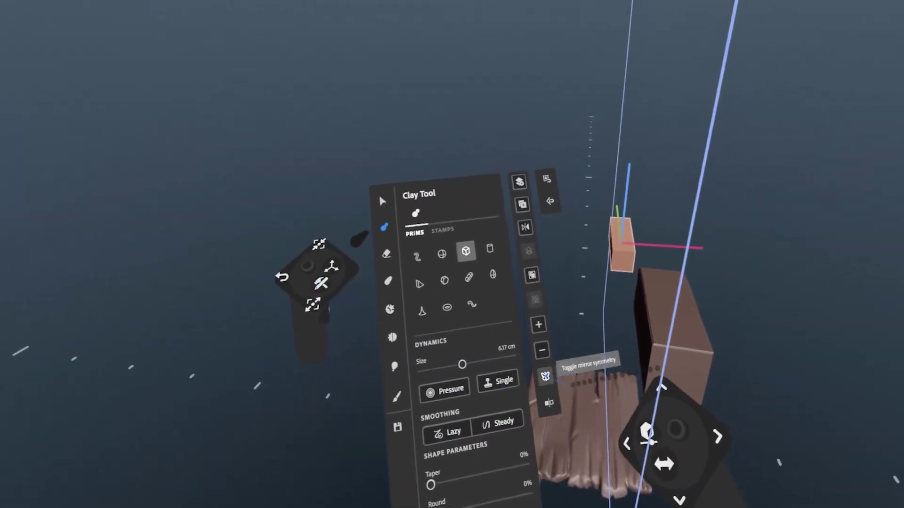
pyautogui.moveTo(621, 245); pyautogui.dragTo(530, 399)
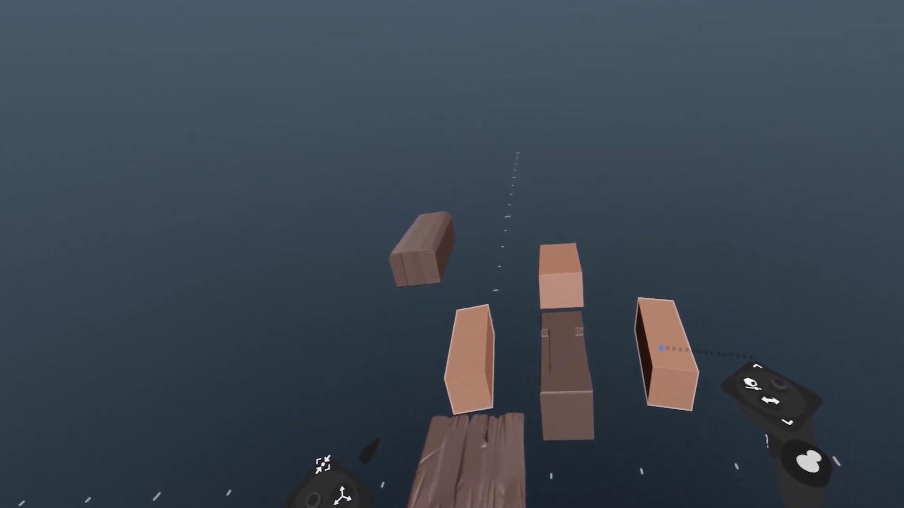
# Deselect the block and use the Clay tool with no active layer to position a mirrored block beside the plank seat
pyautogui.click(506, 359)
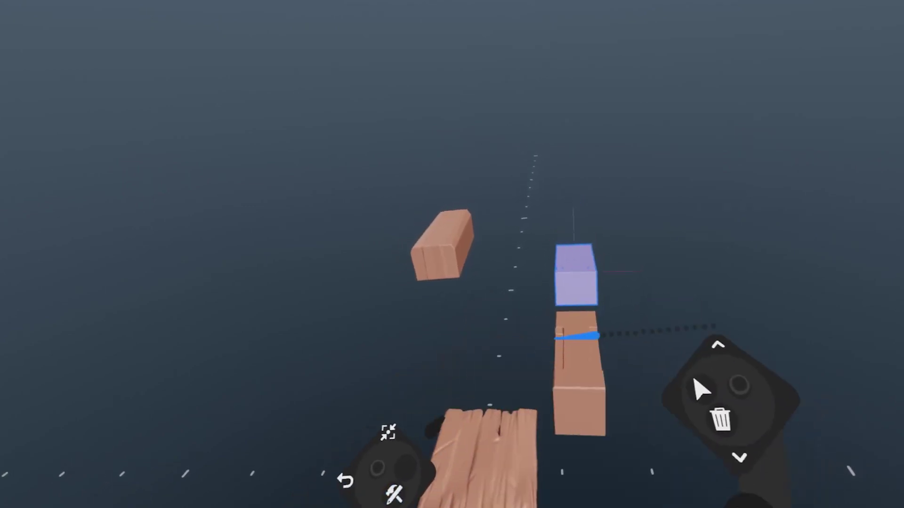
pyautogui.click(679, 305)
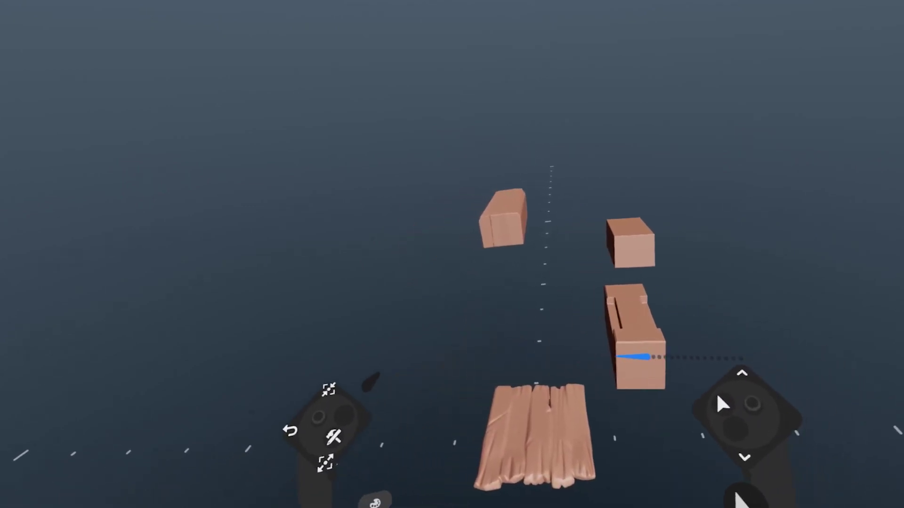
pyautogui.click(480, 360)
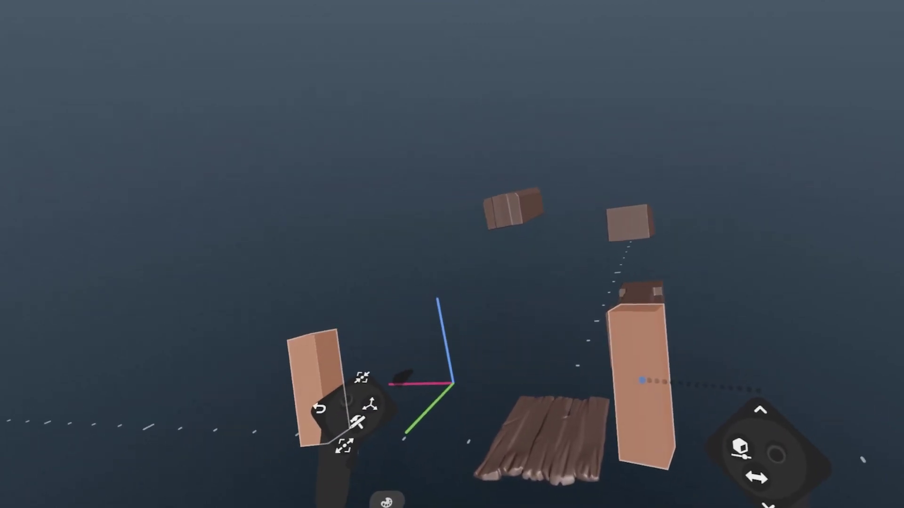
pyautogui.click(549, 387)
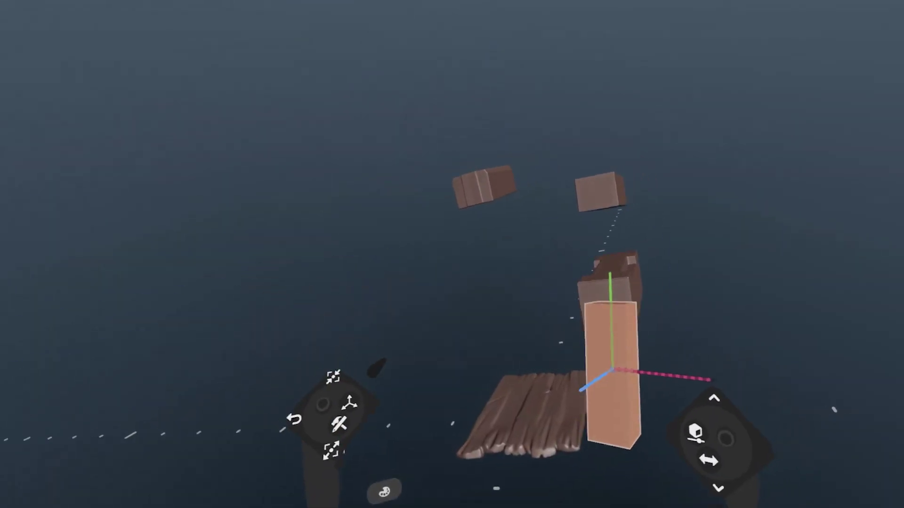
pyautogui.moveTo(584, 380); pyautogui.dragTo(754, 375)
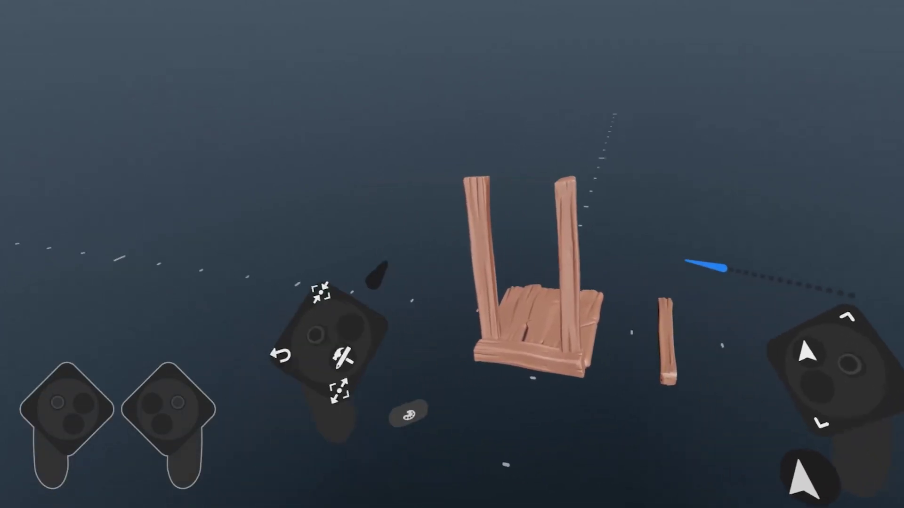
# Select the chair's two upright posts, the rail and the loose slat together, and clear that selection again
pyautogui.click(594, 331)
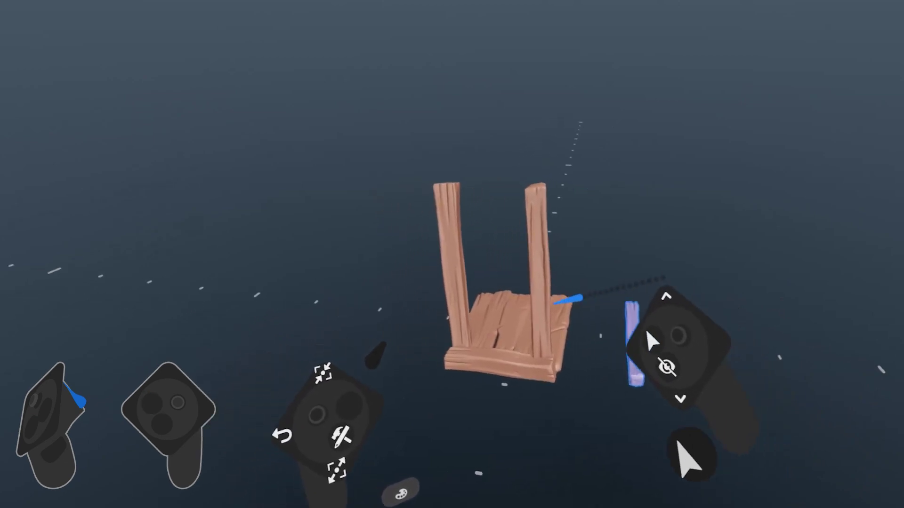
pyautogui.click(550, 314)
pyautogui.click(537, 360)
pyautogui.click(502, 284)
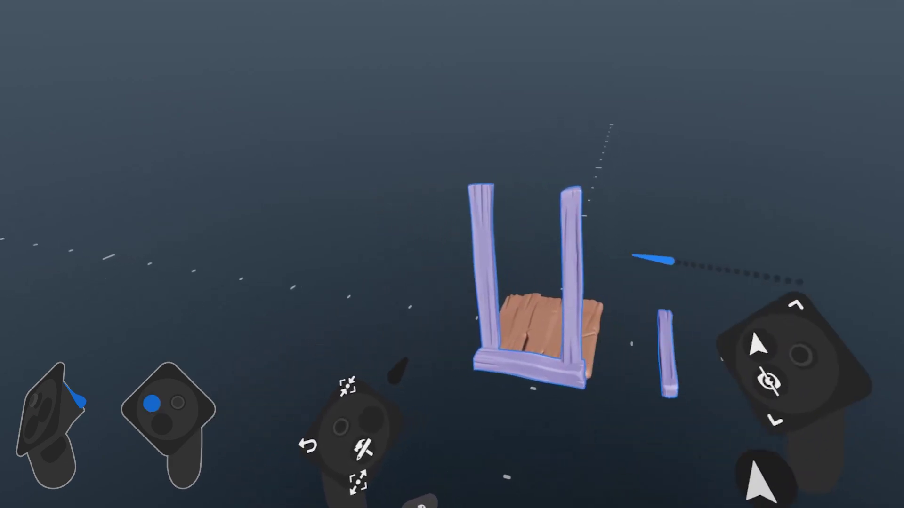
pyautogui.click(625, 282)
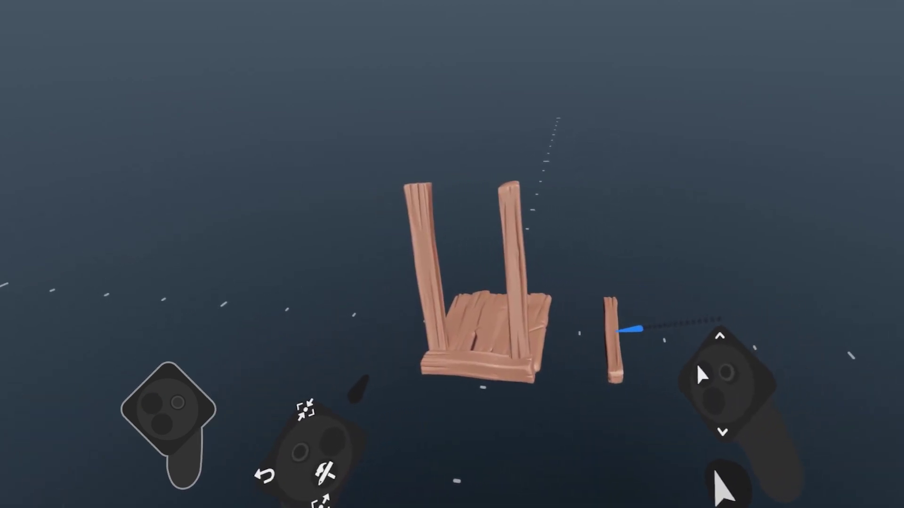
# Select the chair's seat, rail and both upright posts together, leaving out the loose slat
pyautogui.moveTo(561, 315)
pyautogui.mouseDown()
pyautogui.moveTo(536, 306)
pyautogui.moveTo(528, 365)
pyautogui.moveTo(511, 297)
pyautogui.moveTo(633, 246)
pyautogui.mouseUp()
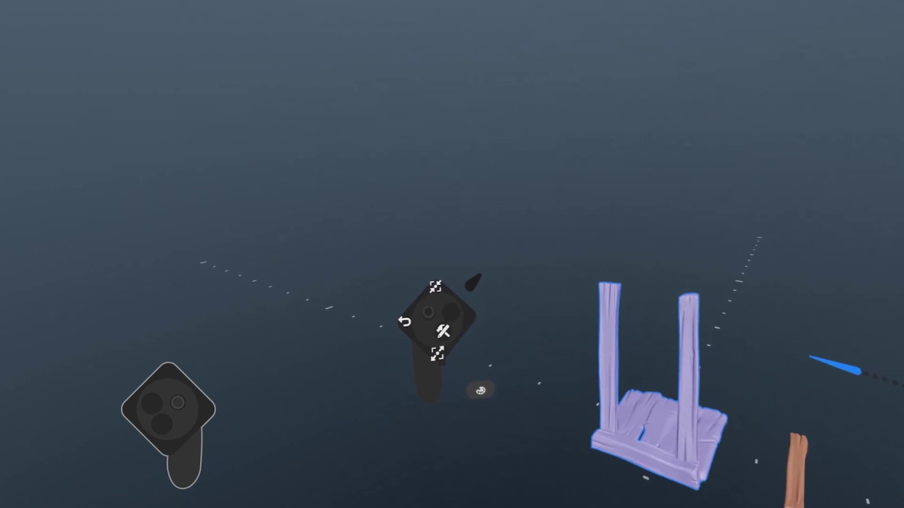
pyautogui.click(436, 290)
pyautogui.moveTo(660, 309)
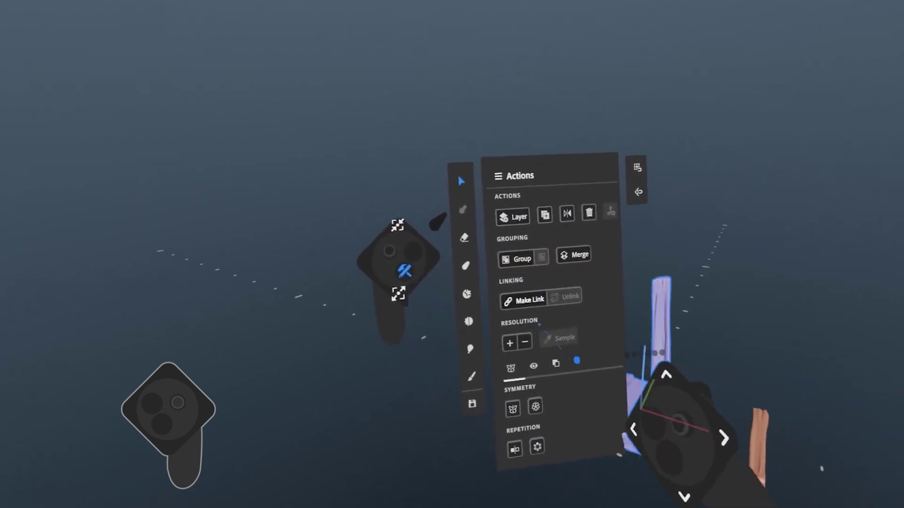
pyautogui.click(501, 263)
# Select the posts, rail and loose slat without the seat, and invert the selection
pyautogui.click(384, 278)
pyautogui.click(661, 260)
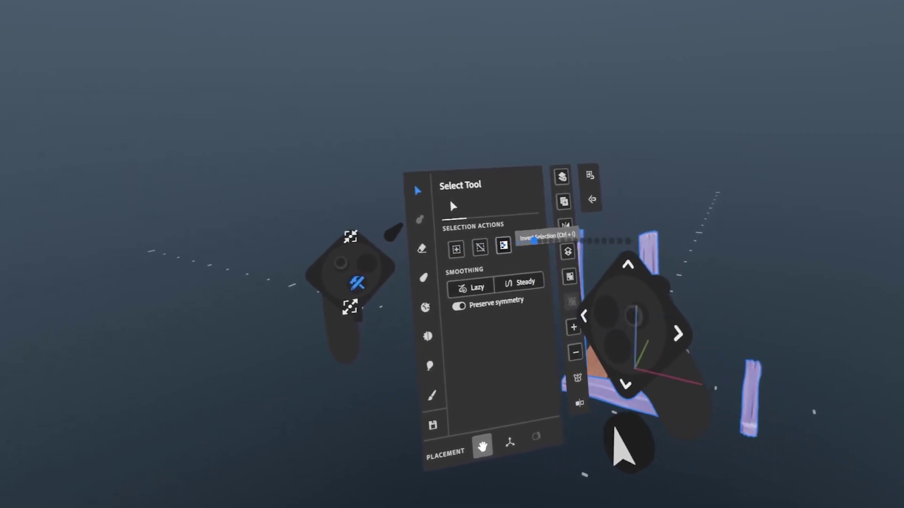
pyautogui.click(508, 245)
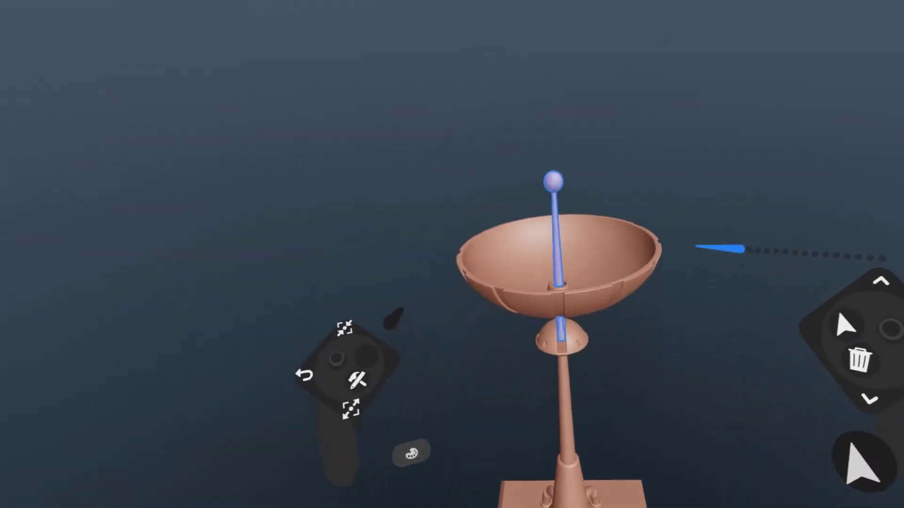
# Show the transform gizmo on the ball-tipped rod in the dish and move the rod upward along its vertical axis
pyautogui.press('space')
pyautogui.click(554, 426)
pyautogui.press('space')
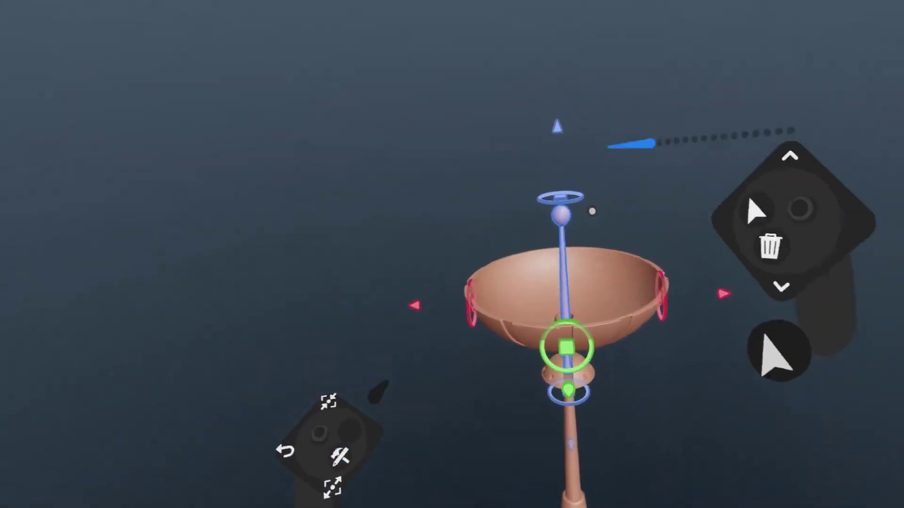
pyautogui.moveTo(553, 155); pyautogui.dragTo(546, 82)
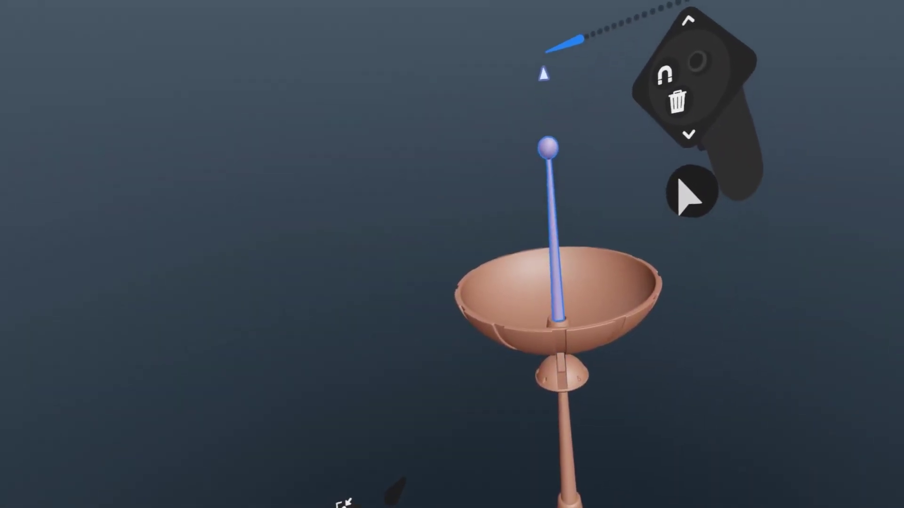
pyautogui.moveTo(546, 43); pyautogui.dragTo(545, 40)
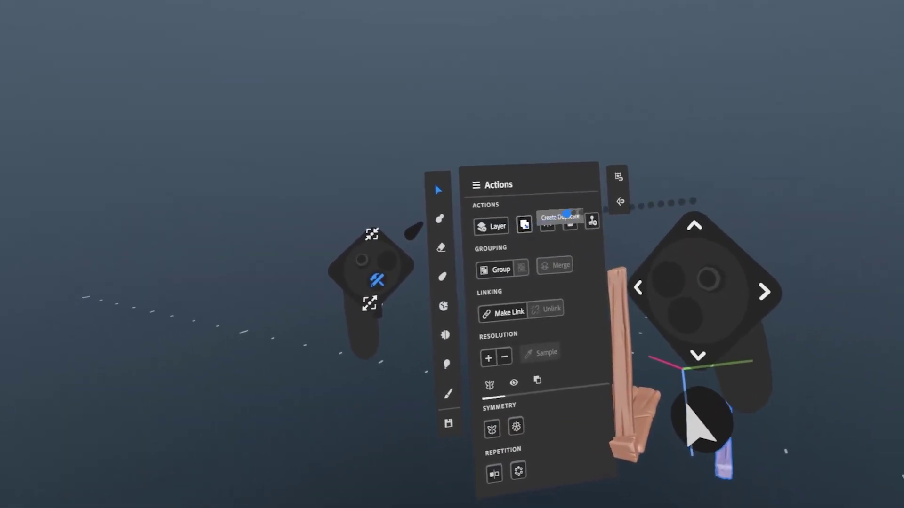
# Duplicate the loose wooden slat and set the copy beside the original
pyautogui.press('Left')
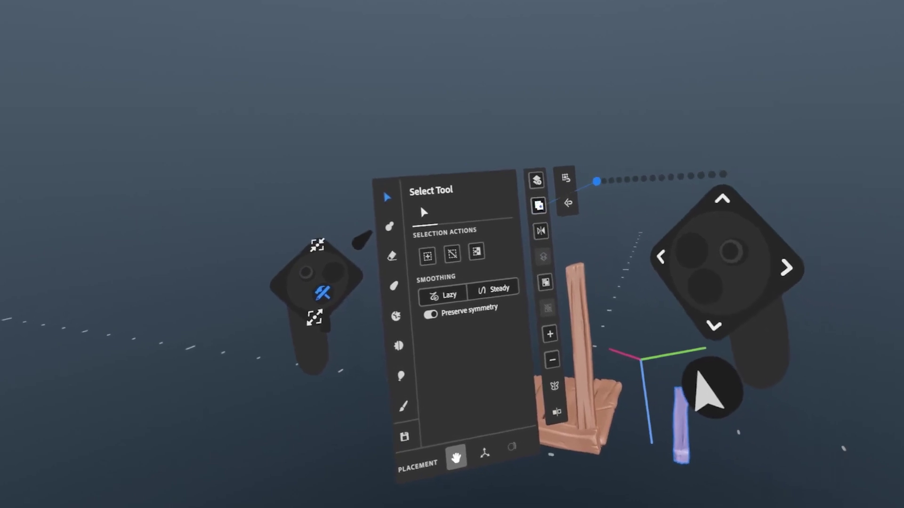
pyautogui.click(538, 202)
pyautogui.press('Tab')
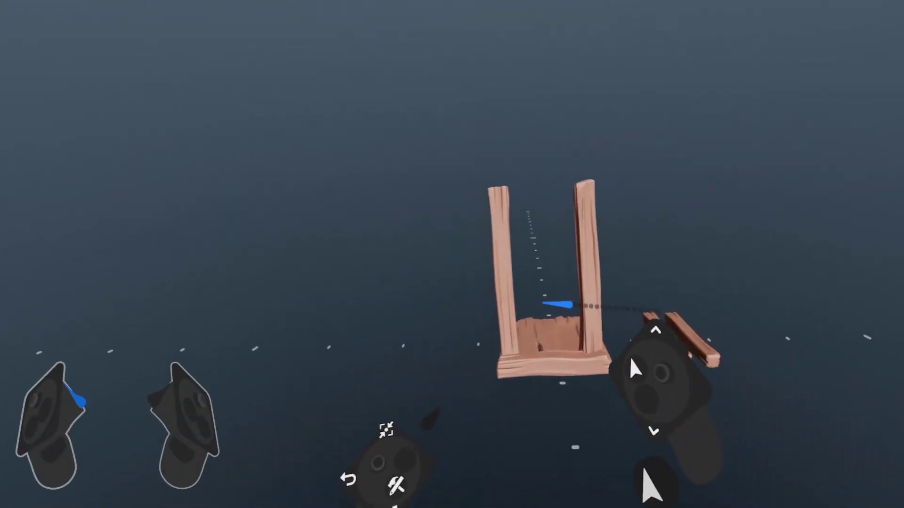
# Duplicate one of the upright posts and place the copy under the seat as the first chair leg
pyautogui.click(526, 294)
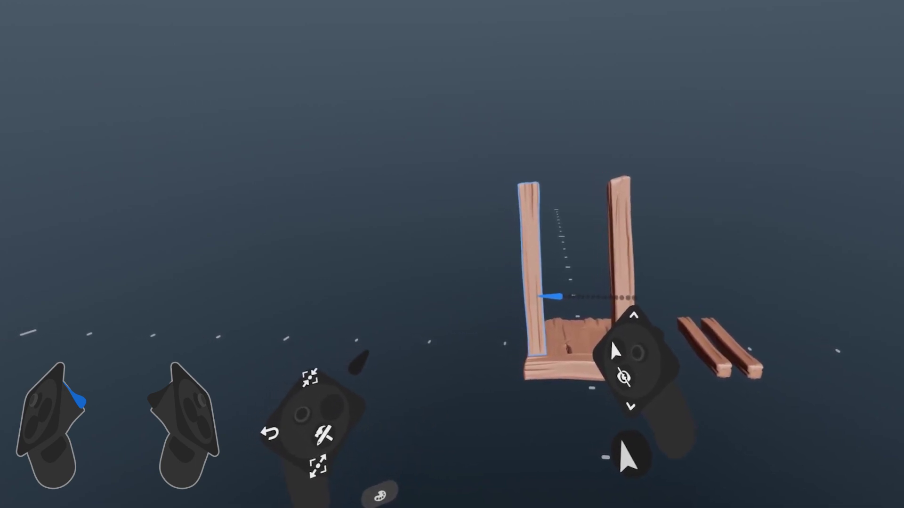
pyautogui.click(533, 297)
pyautogui.moveTo(556, 299); pyautogui.dragTo(631, 338)
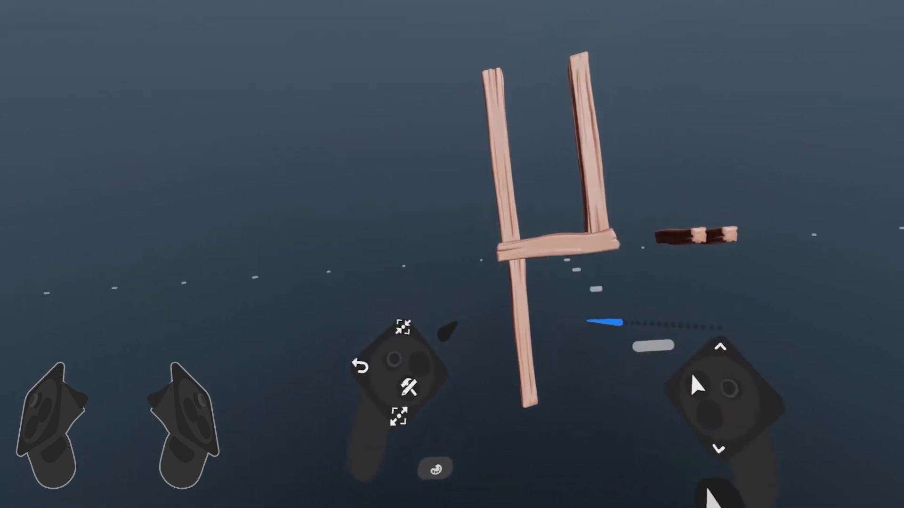
# Place further copies of the wooden leg under the seat's remaining corners
pyautogui.moveTo(568, 272); pyautogui.dragTo(598, 345)
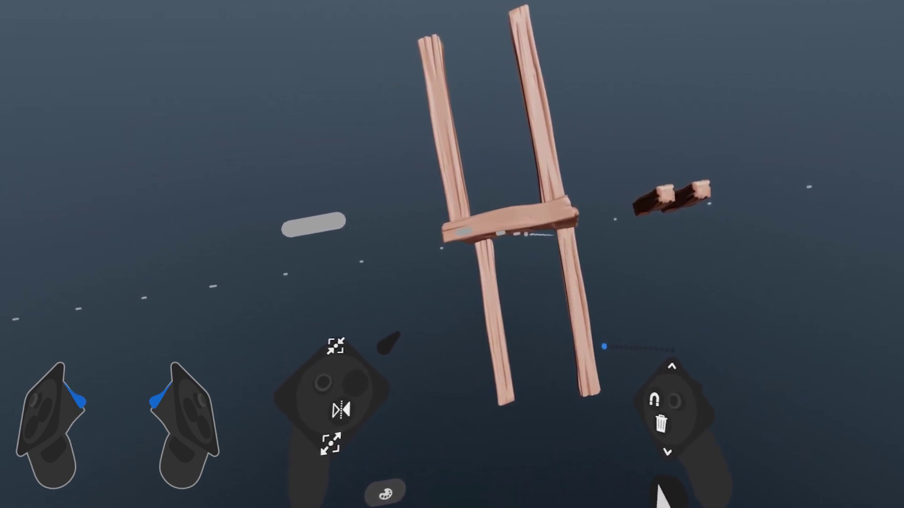
pyautogui.moveTo(604, 346)
pyautogui.mouseDown()
pyautogui.moveTo(631, 360)
pyautogui.moveTo(611, 359)
pyautogui.mouseUp()
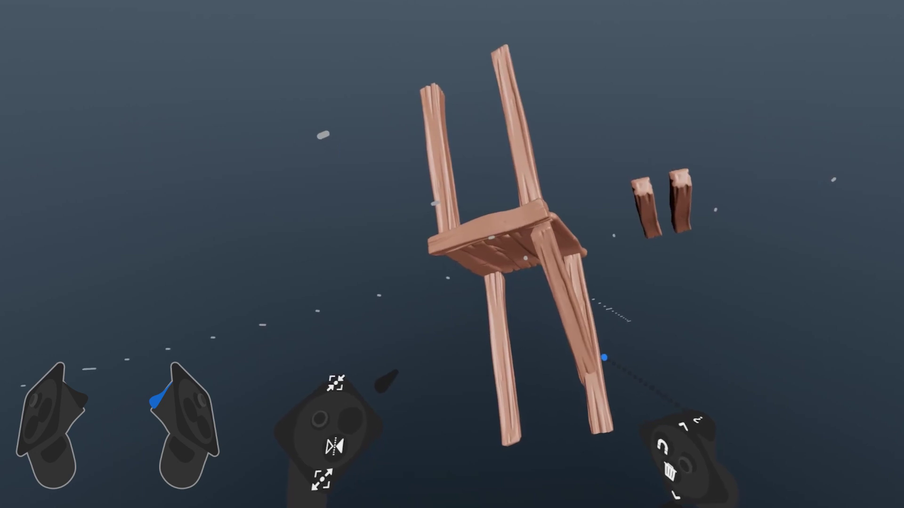
pyautogui.moveTo(613, 353); pyautogui.dragTo(644, 373)
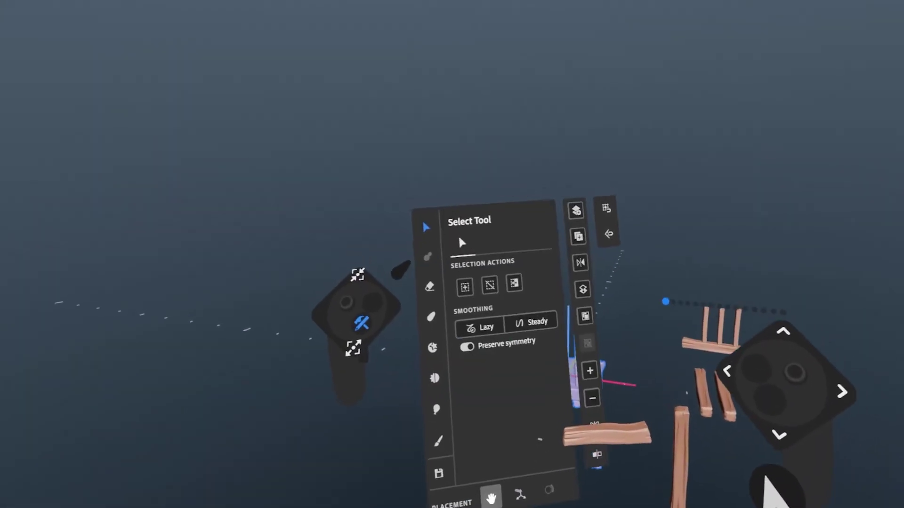
# Group the assembled chair parts and place a duplicate of the whole chair beside the original
pyautogui.moveTo(594, 289)
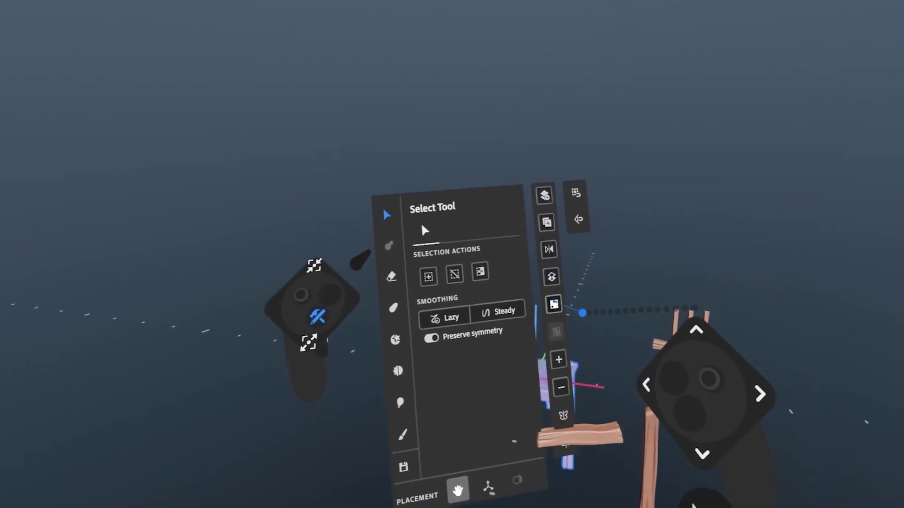
pyautogui.click(318, 316)
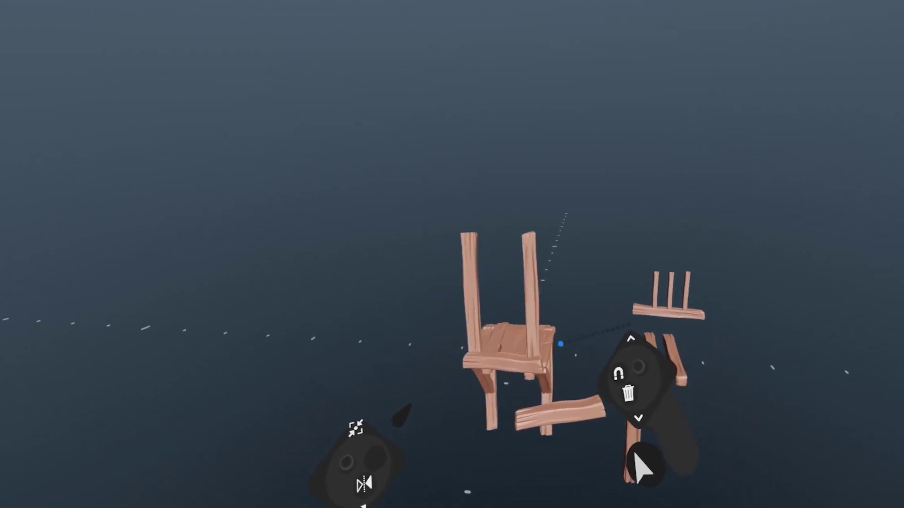
pyautogui.moveTo(560, 344); pyautogui.dragTo(579, 335)
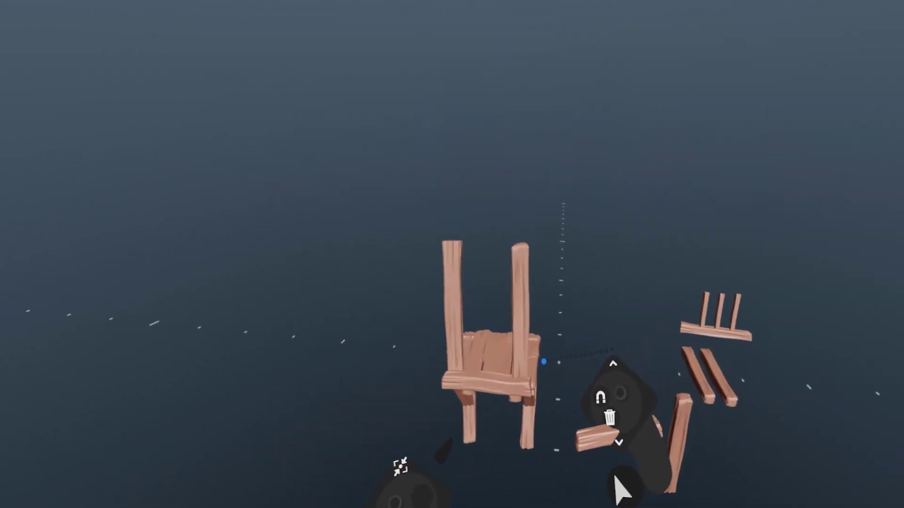
pyautogui.moveTo(544, 361); pyautogui.dragTo(614, 360)
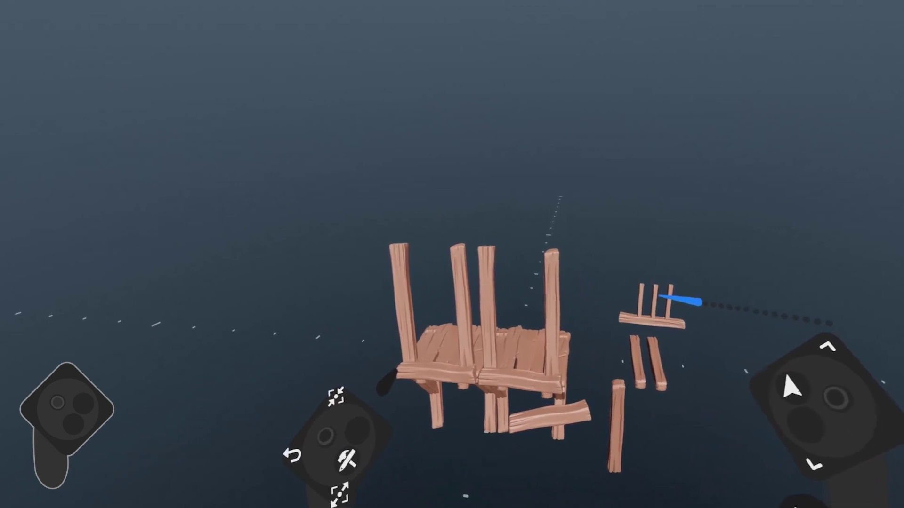
# Highlight the copied chair and the loose wooden post in turn as separate layers, and select the copied chair's group
pyautogui.click(555, 358)
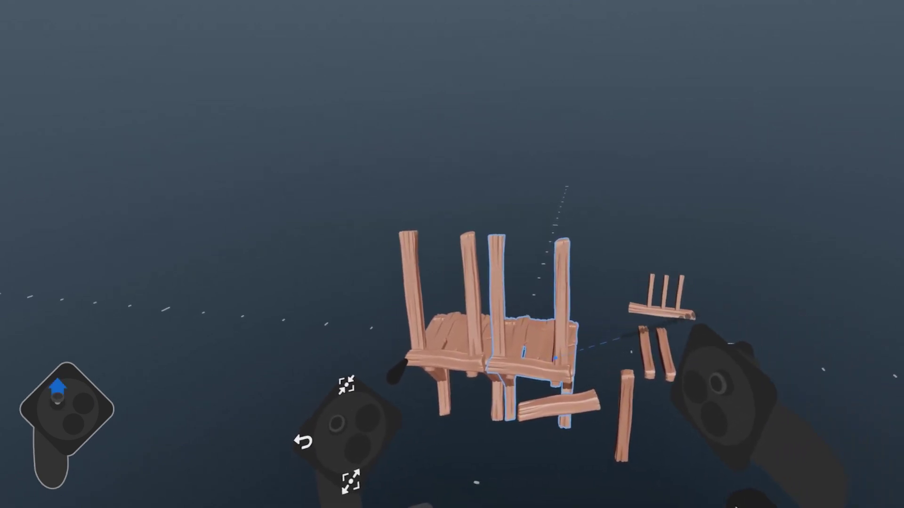
pyautogui.click(587, 365)
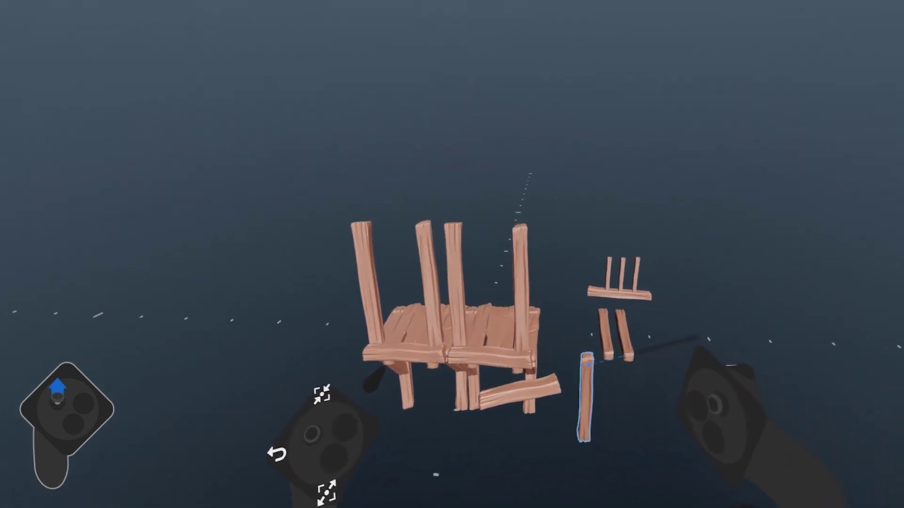
pyautogui.click(607, 349)
pyautogui.click(587, 344)
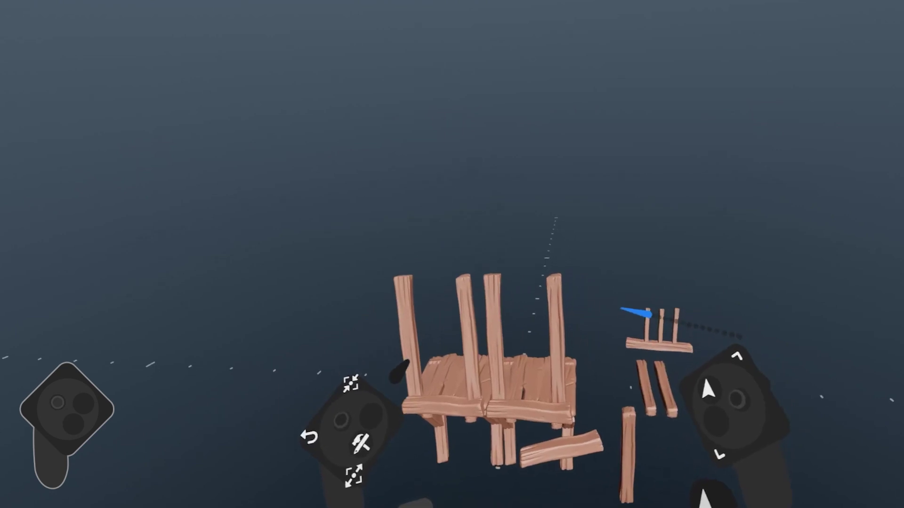
pyautogui.moveTo(569, 364); pyautogui.dragTo(570, 371)
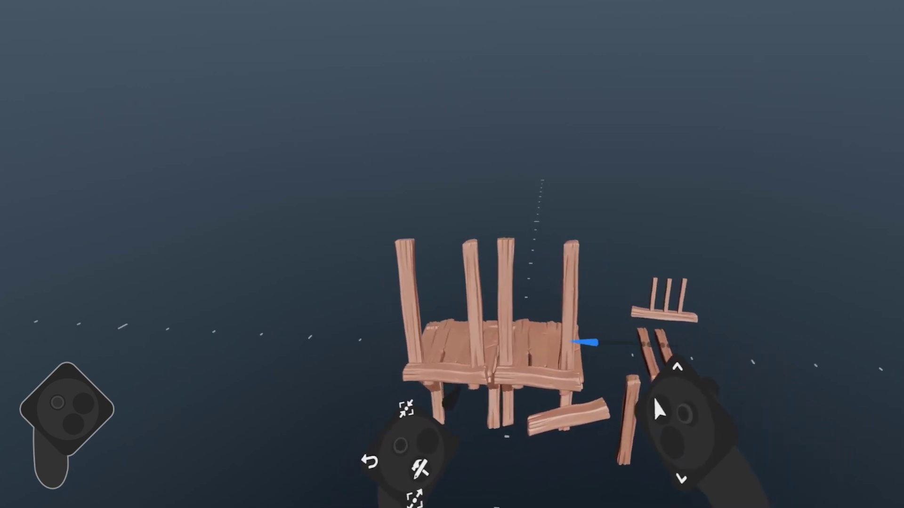
pyautogui.click(574, 367)
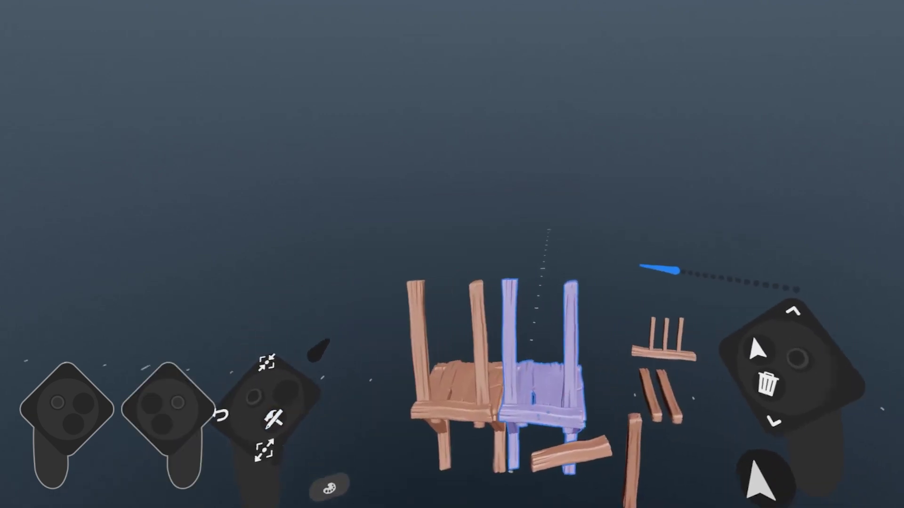
# Add the three-bar rail and a top crosspiece to the copied chair's group, fitting them between and across its back posts
pyautogui.click(639, 266)
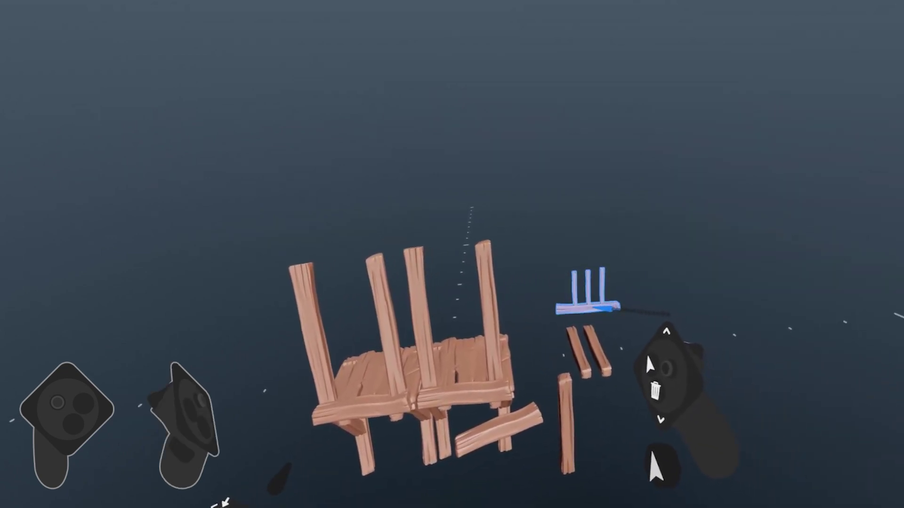
pyautogui.moveTo(612, 309); pyautogui.dragTo(660, 373)
pyautogui.moveTo(555, 373); pyautogui.dragTo(545, 332)
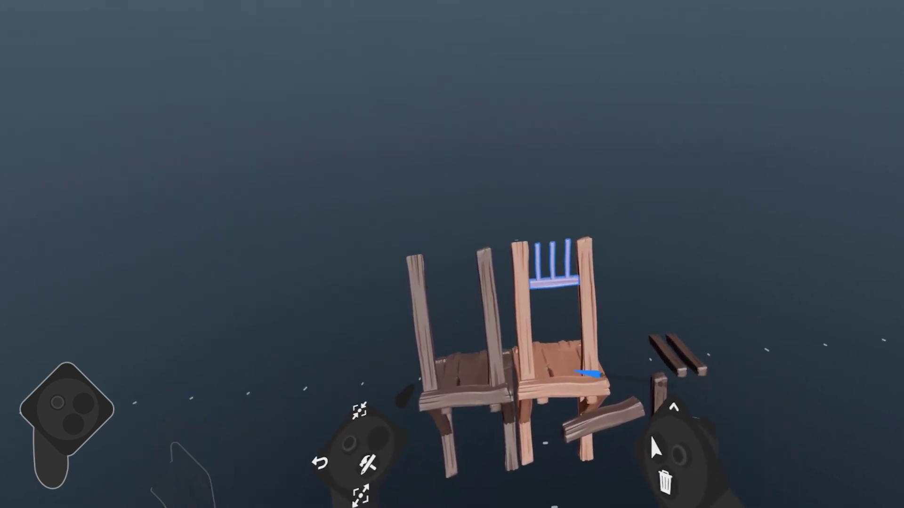
pyautogui.moveTo(585, 297); pyautogui.dragTo(584, 258)
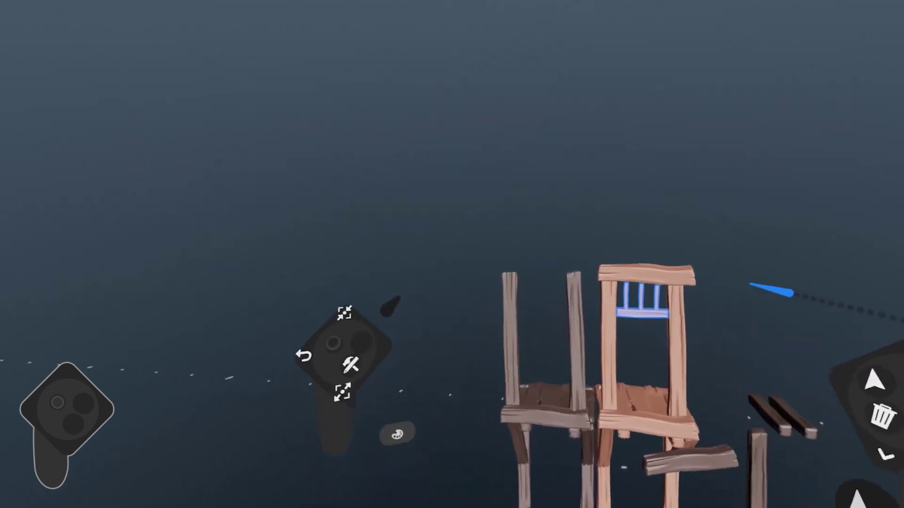
pyautogui.click(342, 351)
# Select the wooden balcony frame, place it against the shack's plank wall and enter the frame's group
pyautogui.click(562, 345)
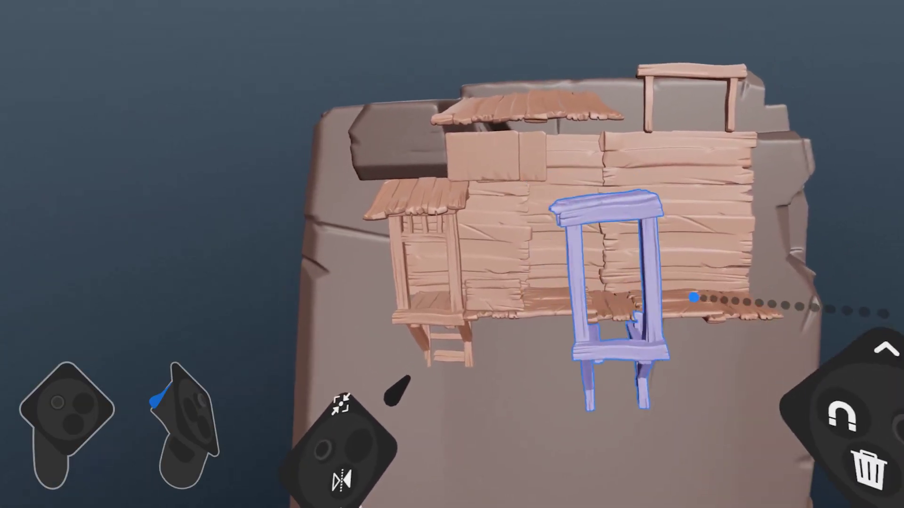
pyautogui.moveTo(694, 297); pyautogui.dragTo(649, 271)
pyautogui.click(653, 259)
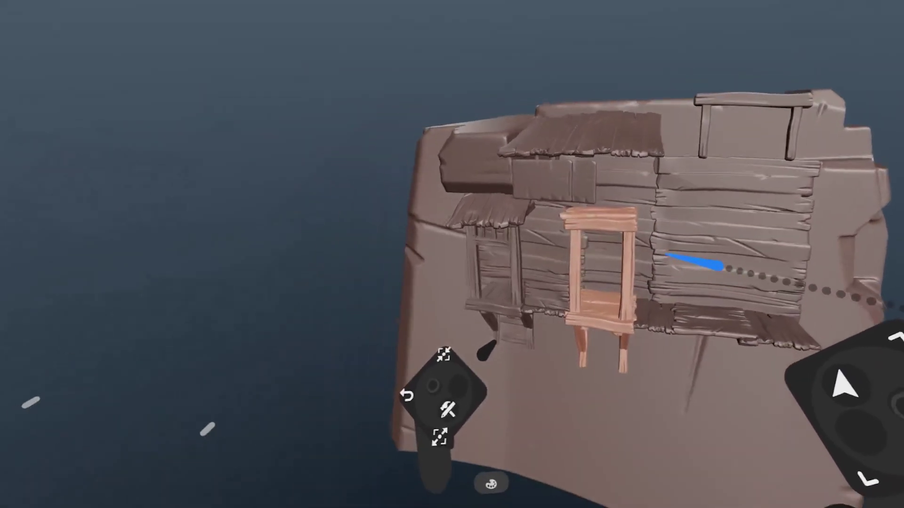
# Leave the balcony frame's group and return to editing the whole shack group with the Select tool
pyautogui.click(355, 377)
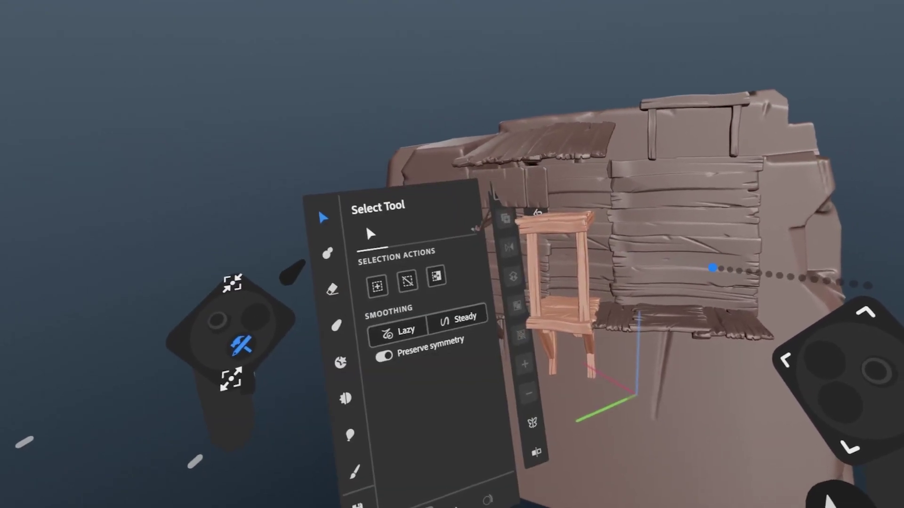
pyautogui.click(242, 345)
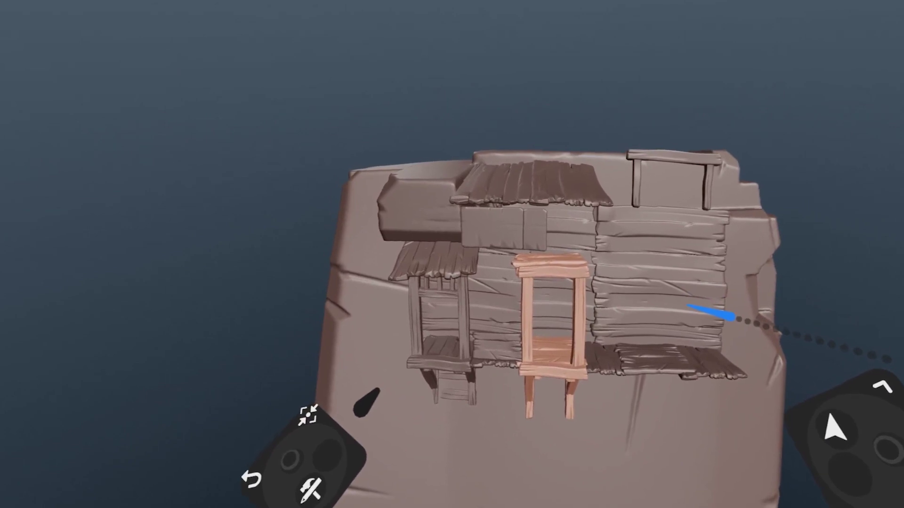
pyautogui.click(714, 311)
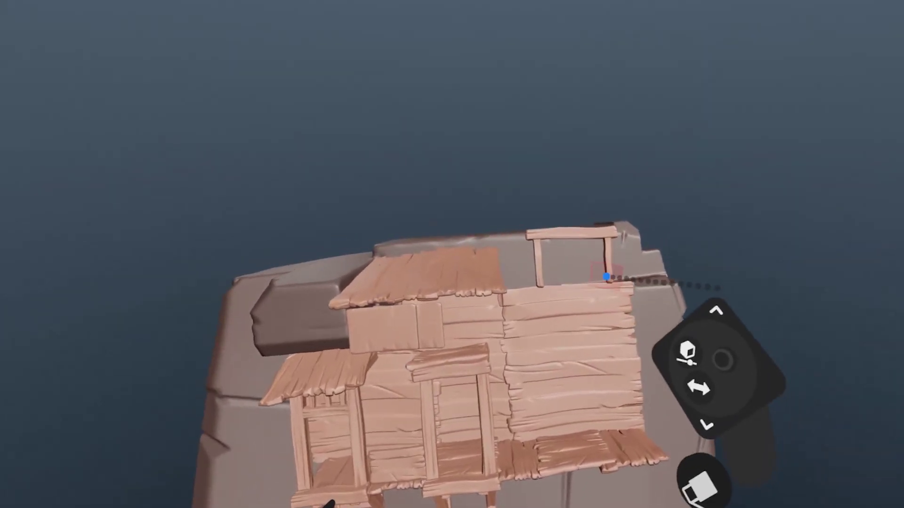
pyautogui.click(513, 324)
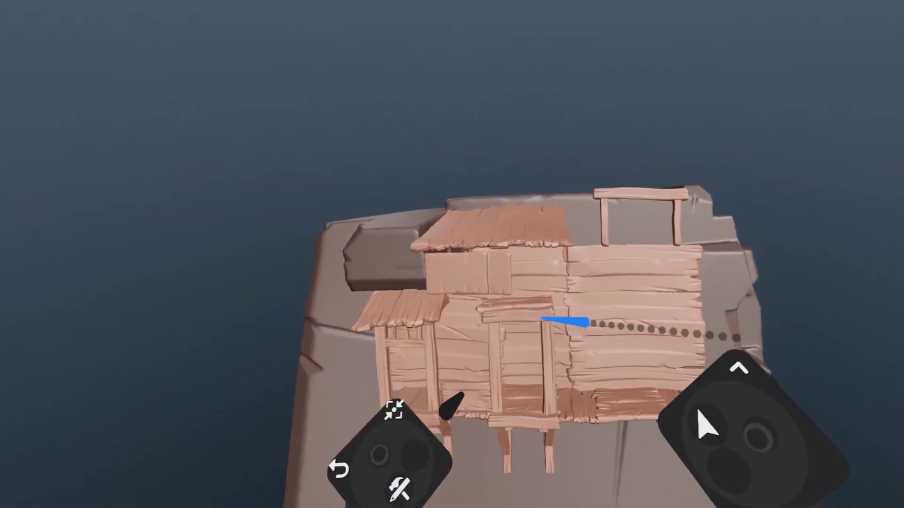
pyautogui.moveTo(576, 248)
pyautogui.mouseDown()
pyautogui.moveTo(630, 203)
pyautogui.moveTo(676, 284)
pyautogui.moveTo(650, 267)
pyautogui.moveTo(629, 226)
pyautogui.mouseUp()
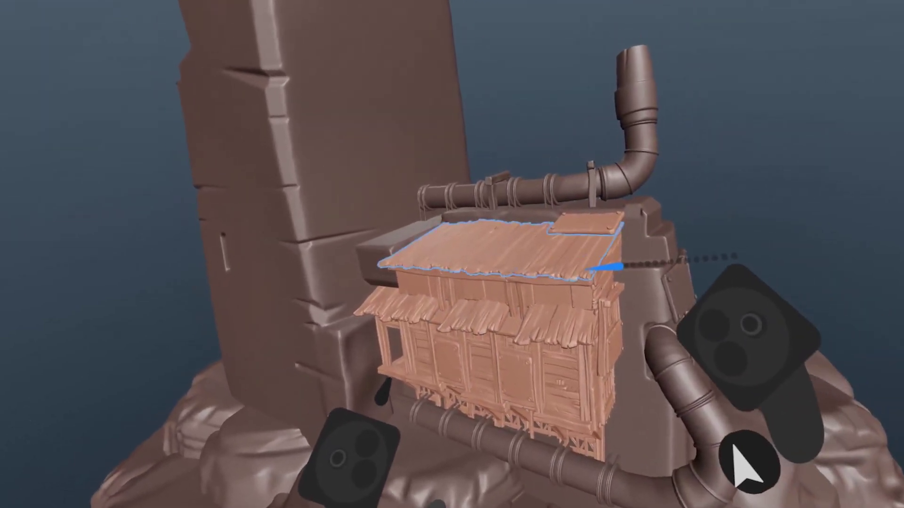
# Hide the shack's upper plank roof and the upper wall sections beneath it
pyautogui.click(588, 269)
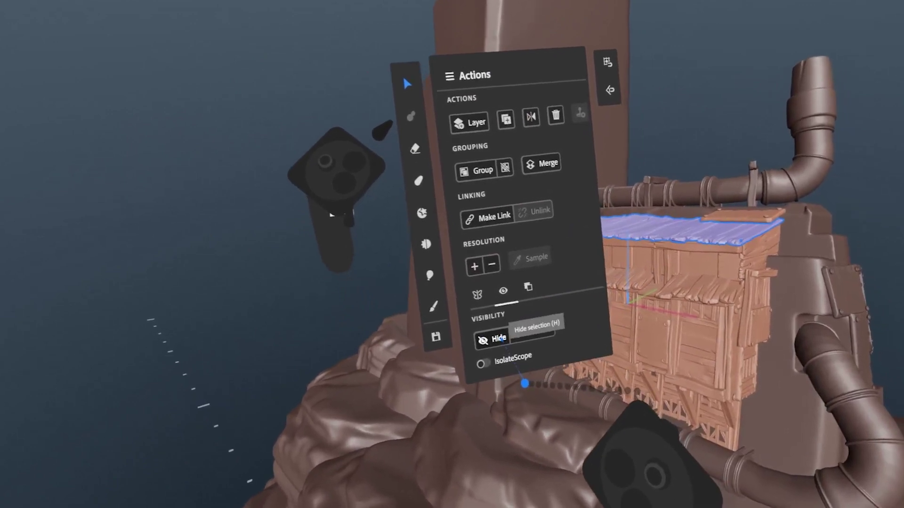
pyautogui.click(494, 339)
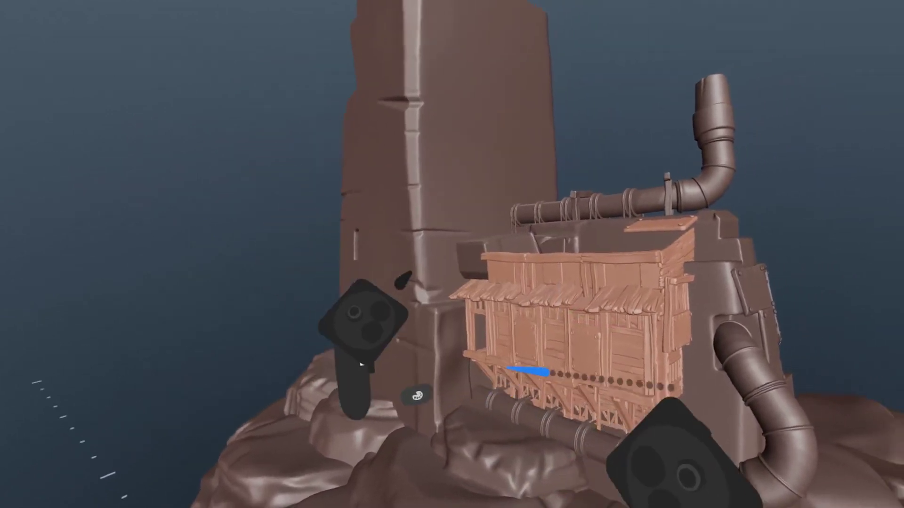
pyautogui.click(603, 280)
pyautogui.click(600, 288)
pyautogui.click(589, 292)
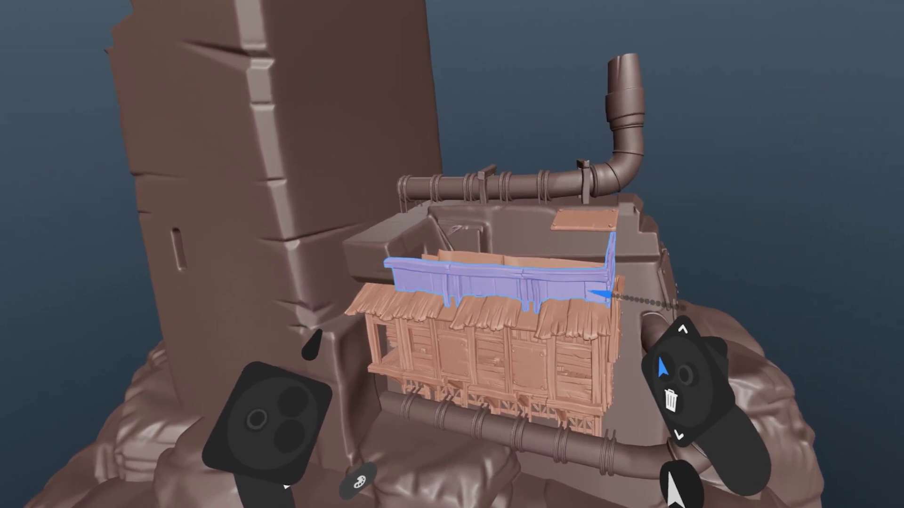
pyautogui.click(598, 294)
pyautogui.click(490, 337)
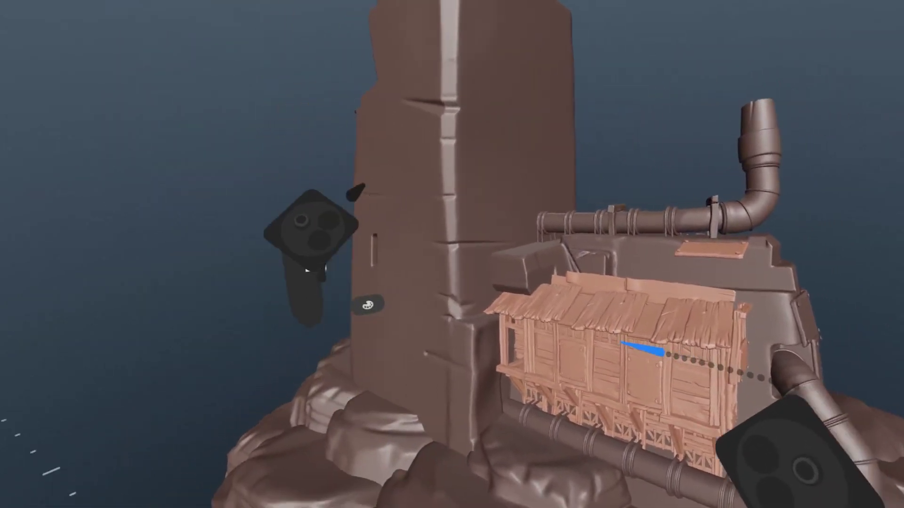
# Show all hidden parts of the shack and toggle IsolateScope for its group
pyautogui.moveTo(555, 316)
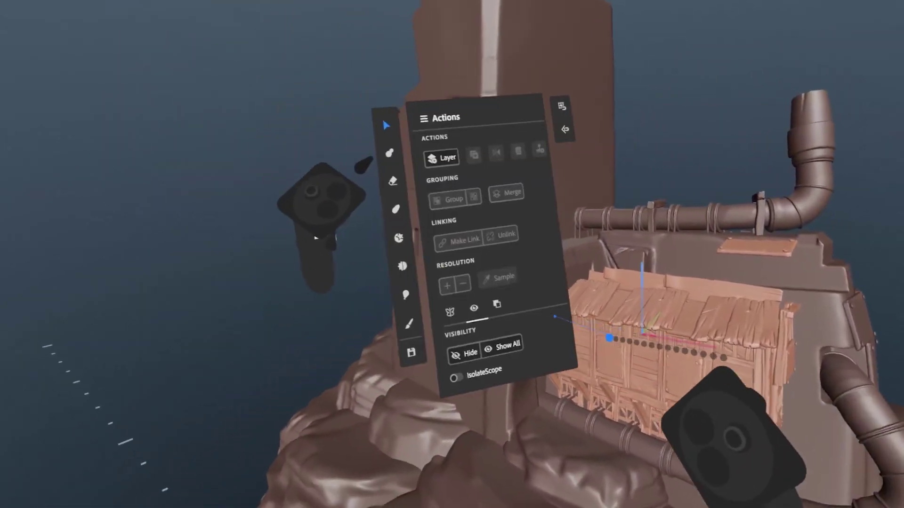
pyautogui.click(457, 345)
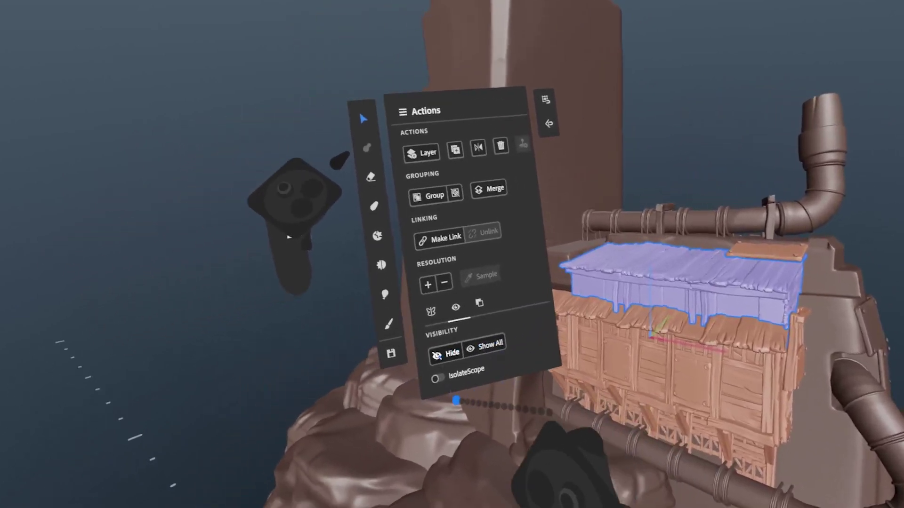
pyautogui.click(440, 349)
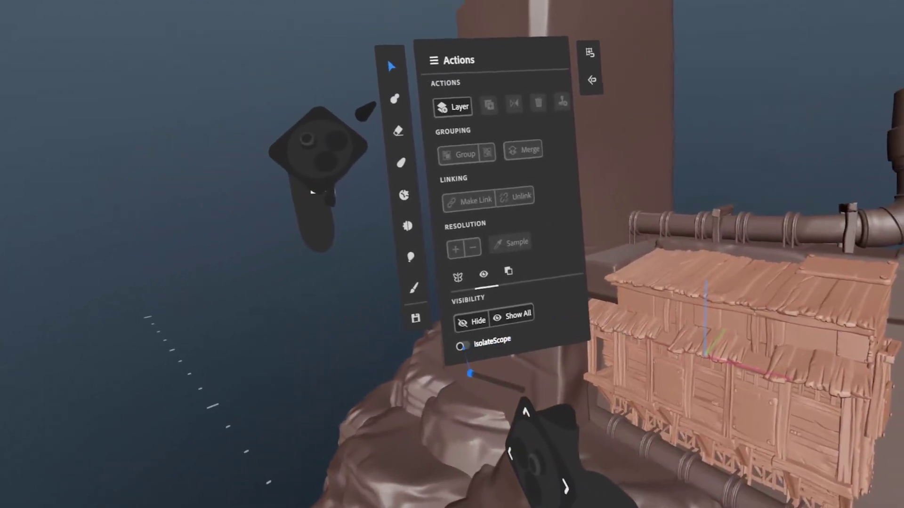
pyautogui.click(463, 347)
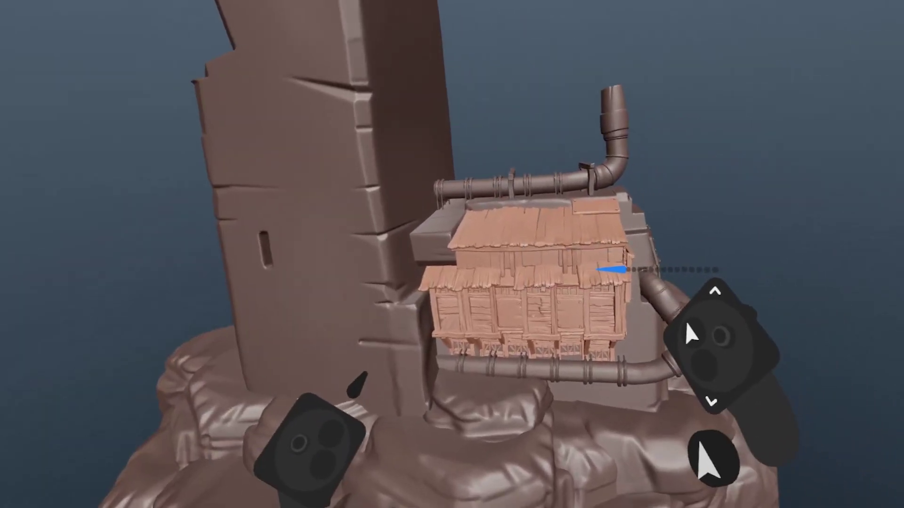
# Select the plank awning sections along the shack's front together in one multiple selection
pyautogui.click(592, 271)
pyautogui.click(571, 266)
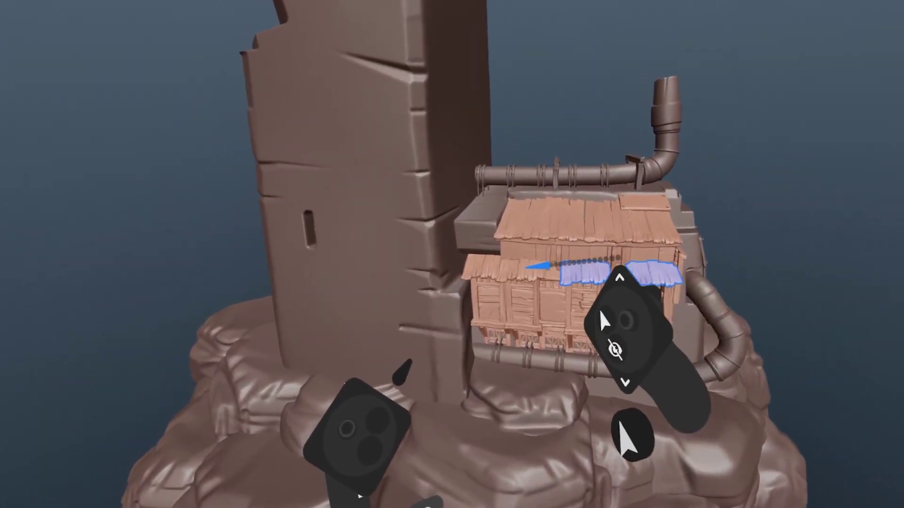
pyautogui.click(526, 269)
pyautogui.click(485, 268)
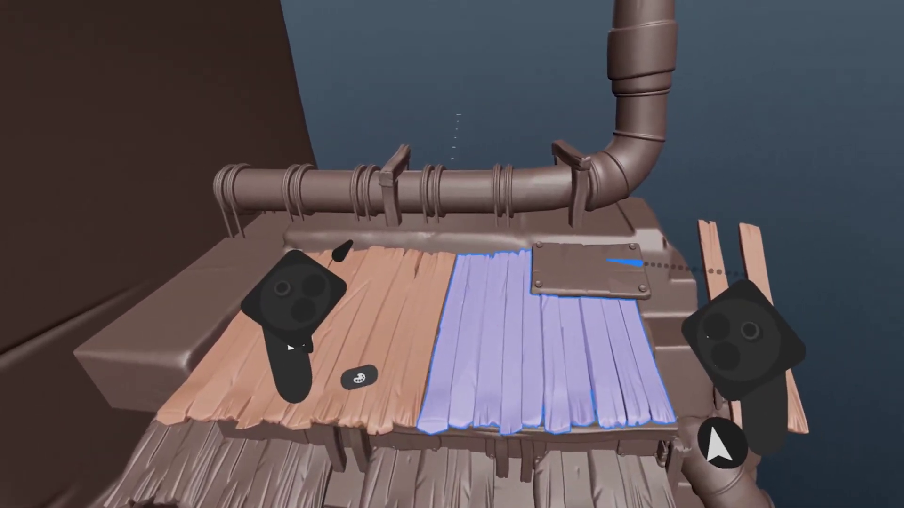
# Merge the selected planks of the upper roof's right half into one layer and enter that layer for sculpting
pyautogui.click(540, 246)
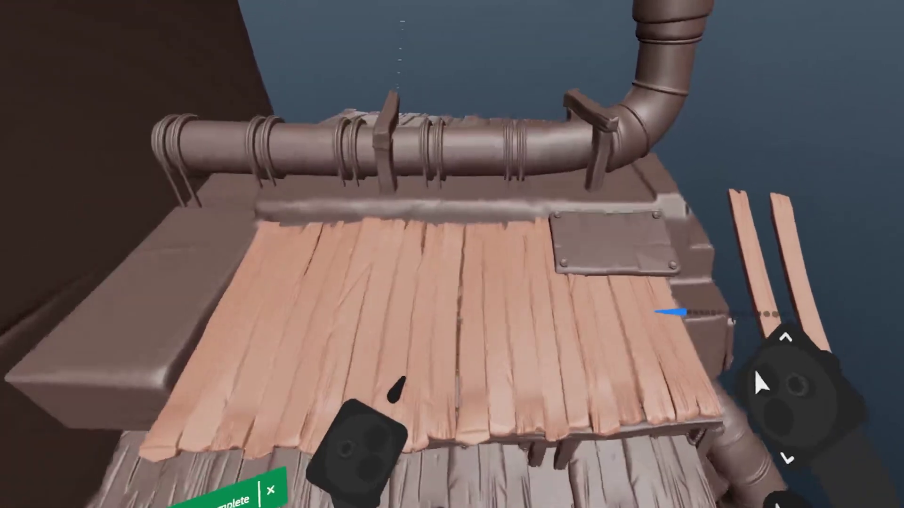
pyautogui.click(616, 319)
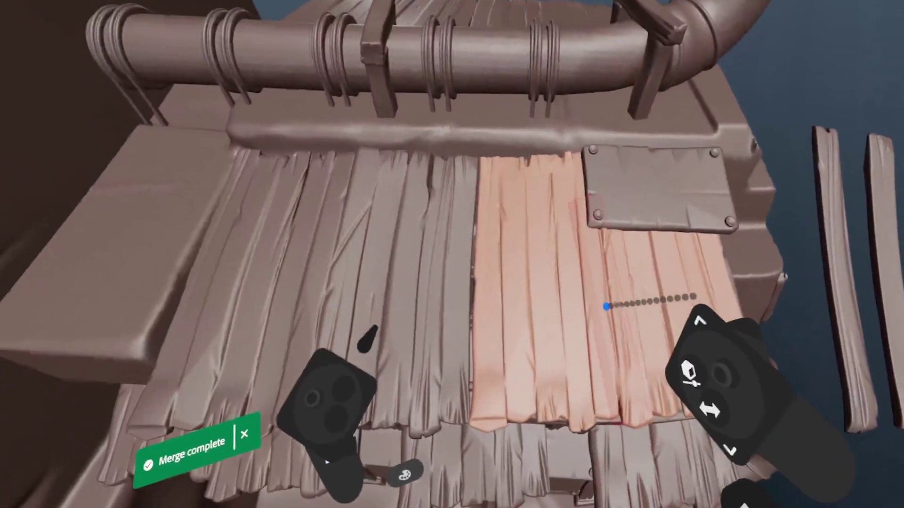